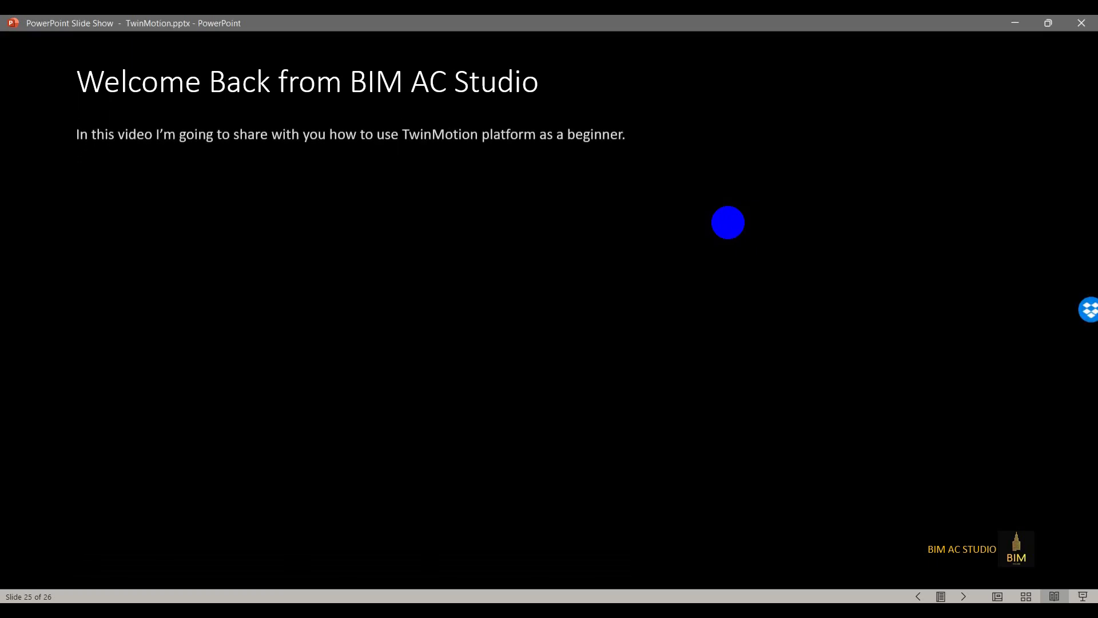
# Reveal the next line of the PowerPoint intro slide before moving to Twinmotion
pyautogui.click(764, 222)
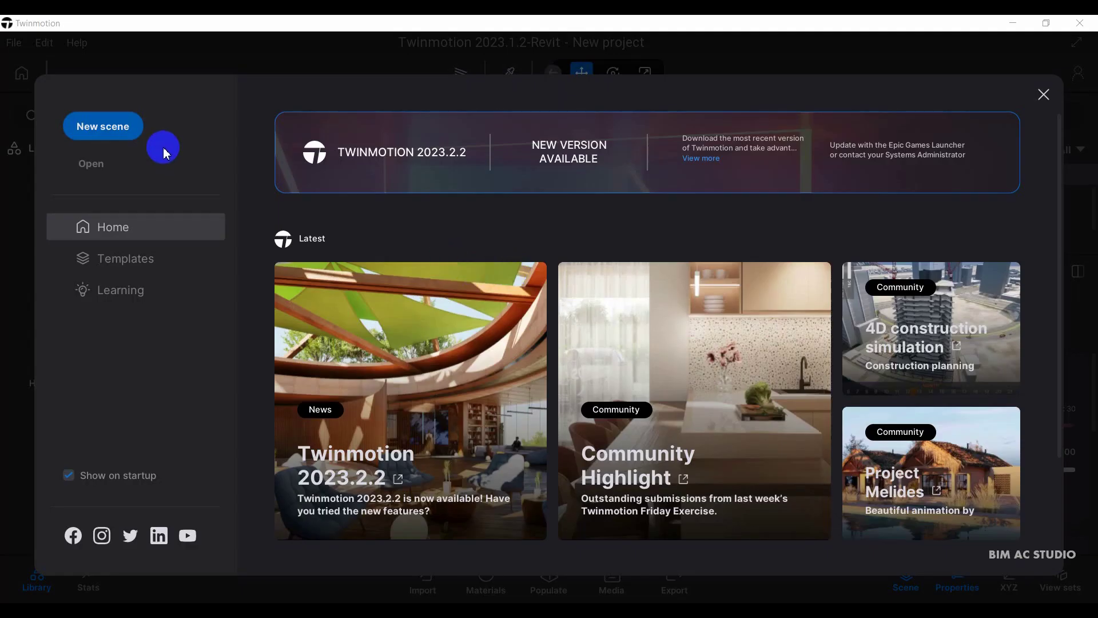
# Start a new scene and choose 2024_LUCY_RESIDENCE-3DView-{3D}.udatasmith as the geometry import file
pyautogui.click(118, 130)
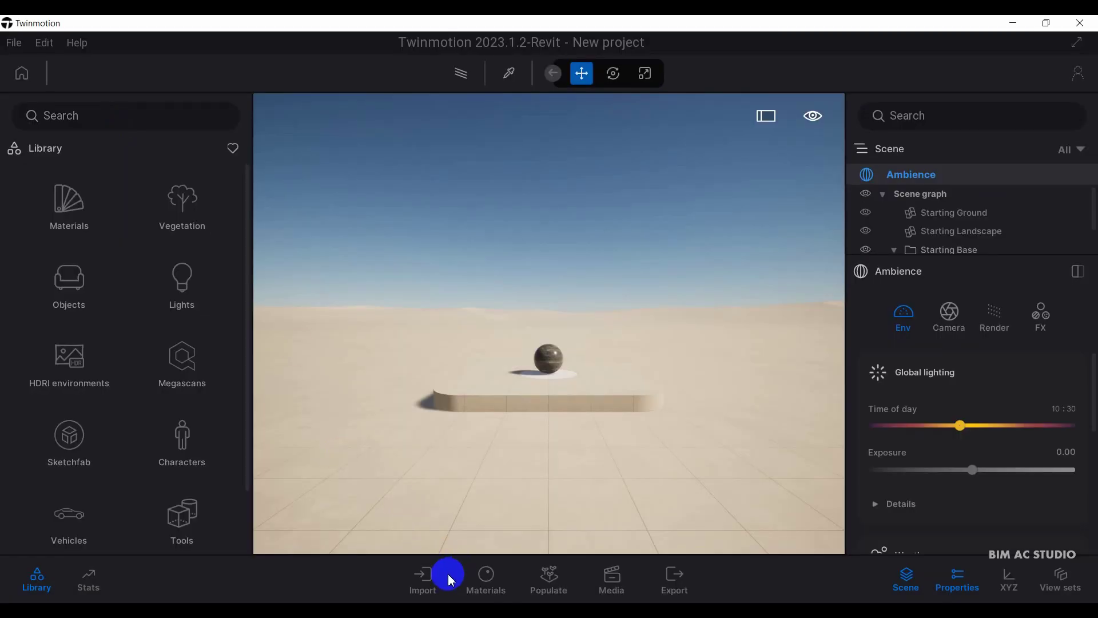
pyautogui.click(427, 581)
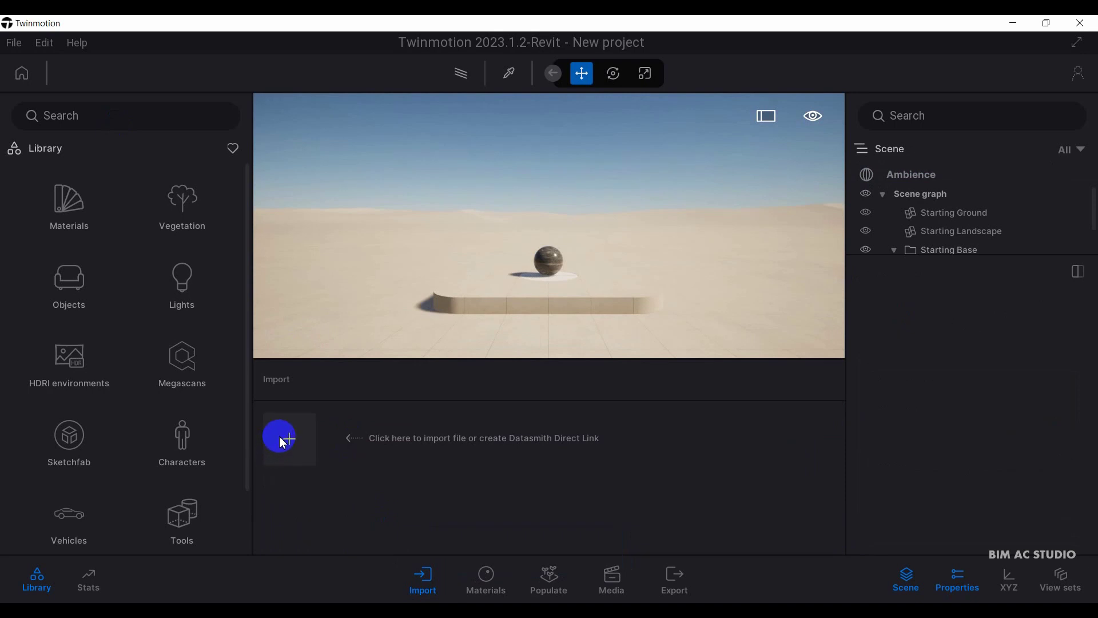
pyautogui.click(295, 449)
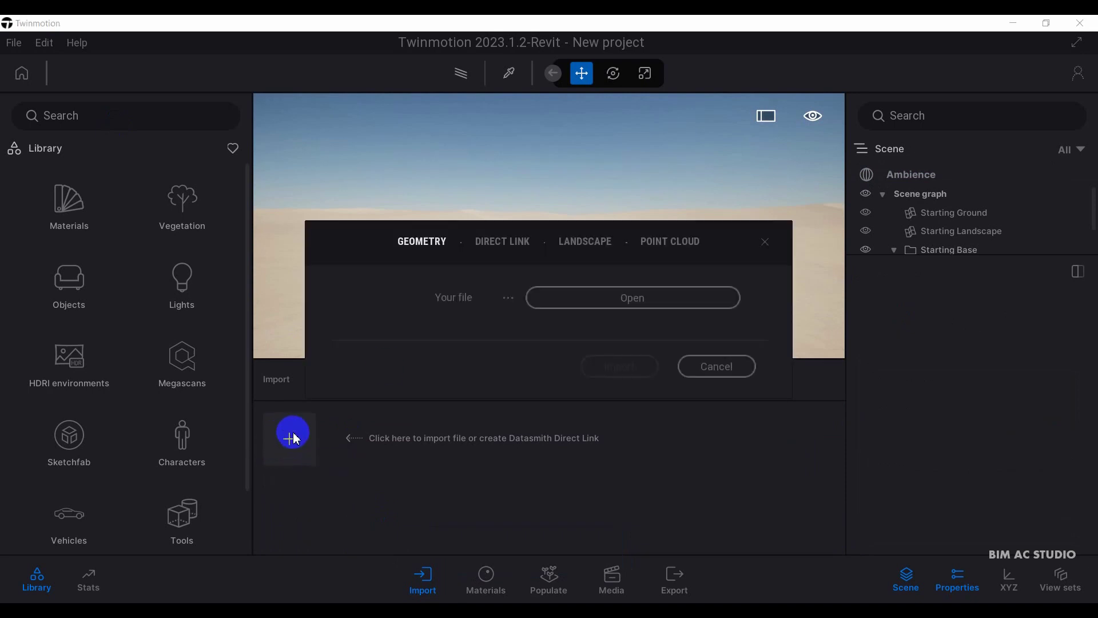
pyautogui.click(621, 307)
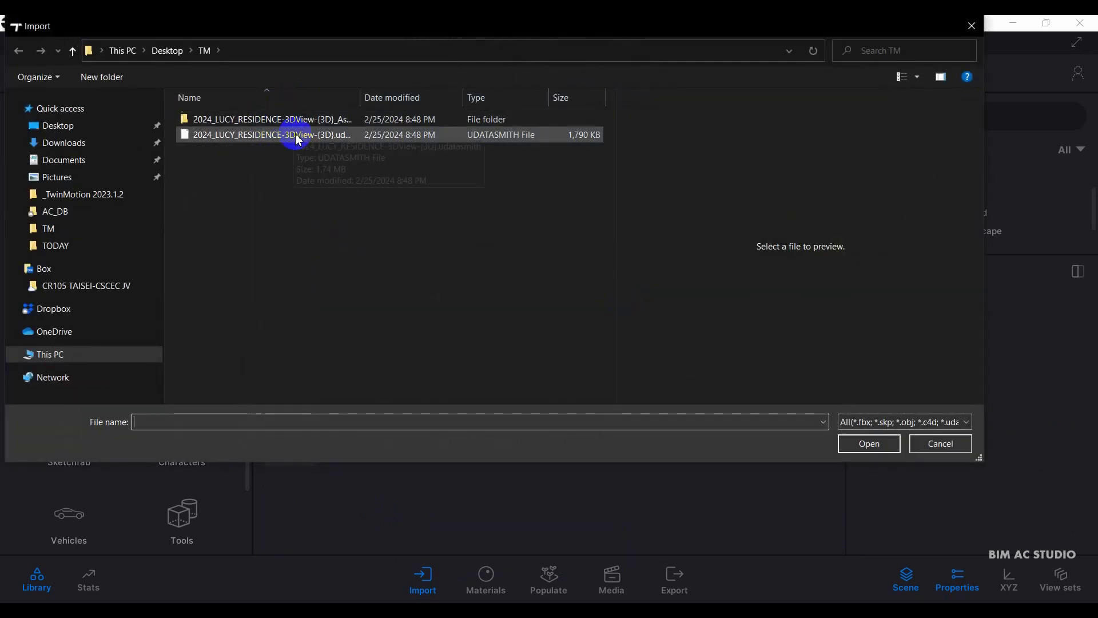
pyautogui.click(298, 137)
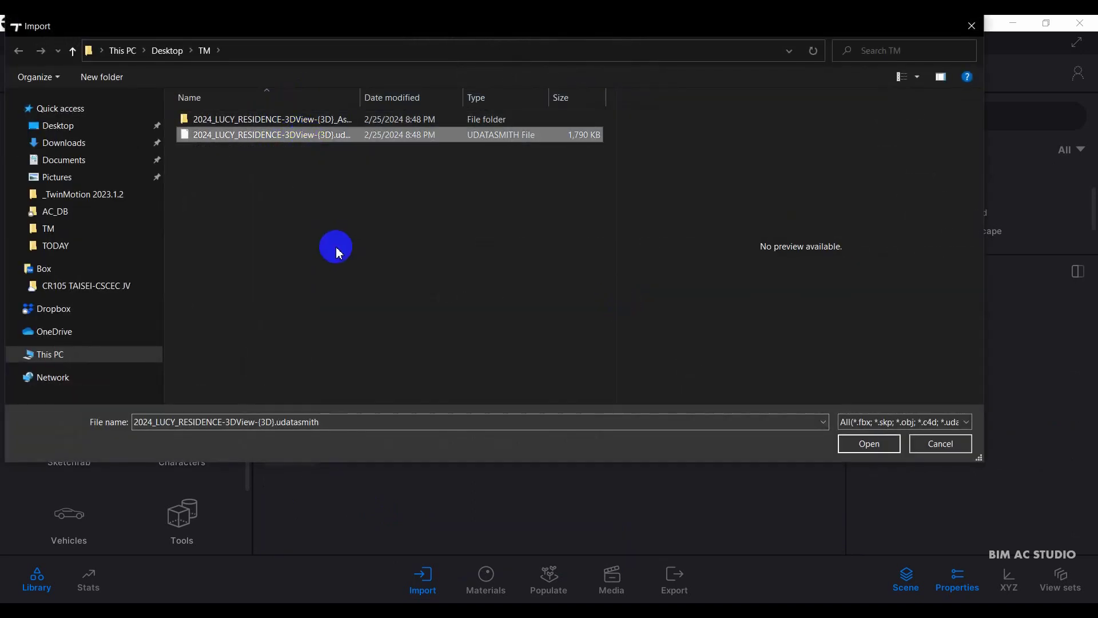
pyautogui.click(869, 445)
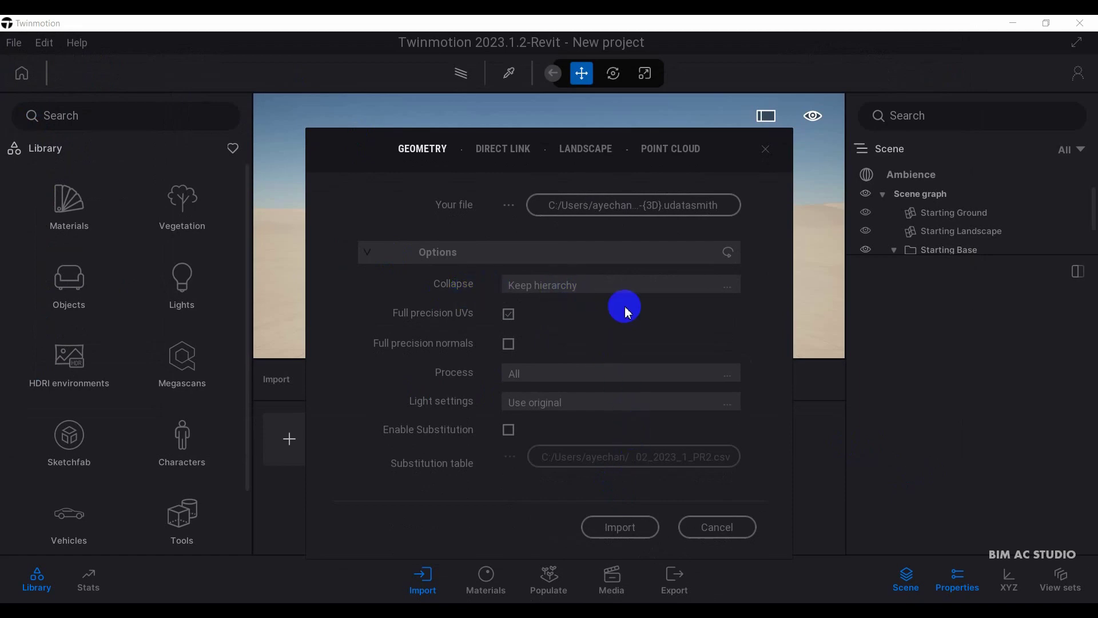
# Import the Lucy Residence model, look at it in the viewport, and close Properties
pyautogui.click(624, 529)
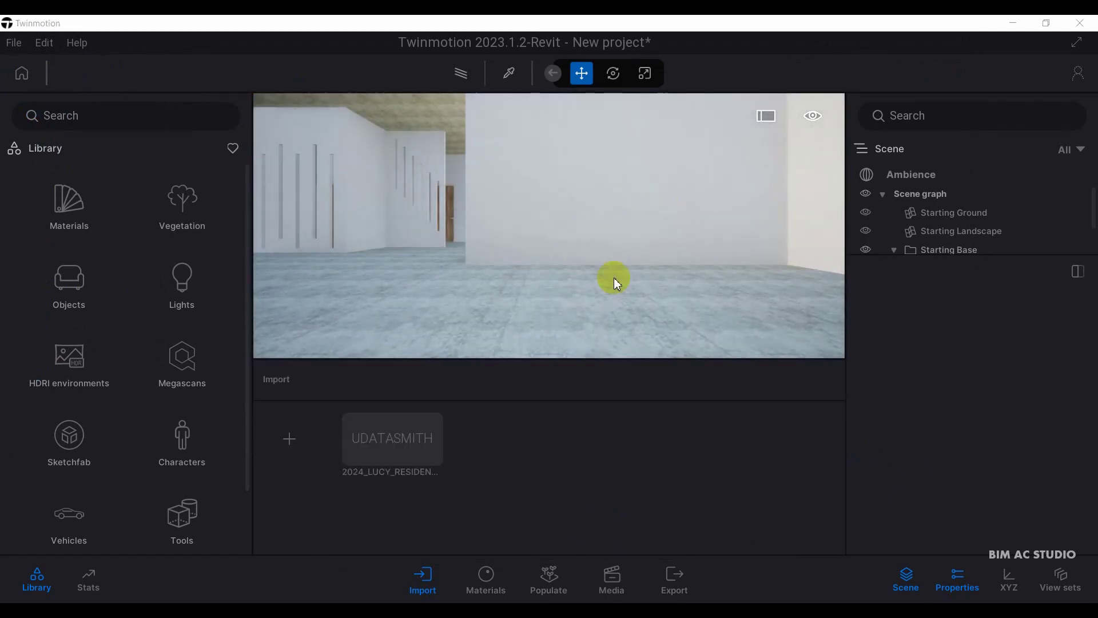
pyautogui.moveTo(574, 288); pyautogui.dragTo(557, 218)
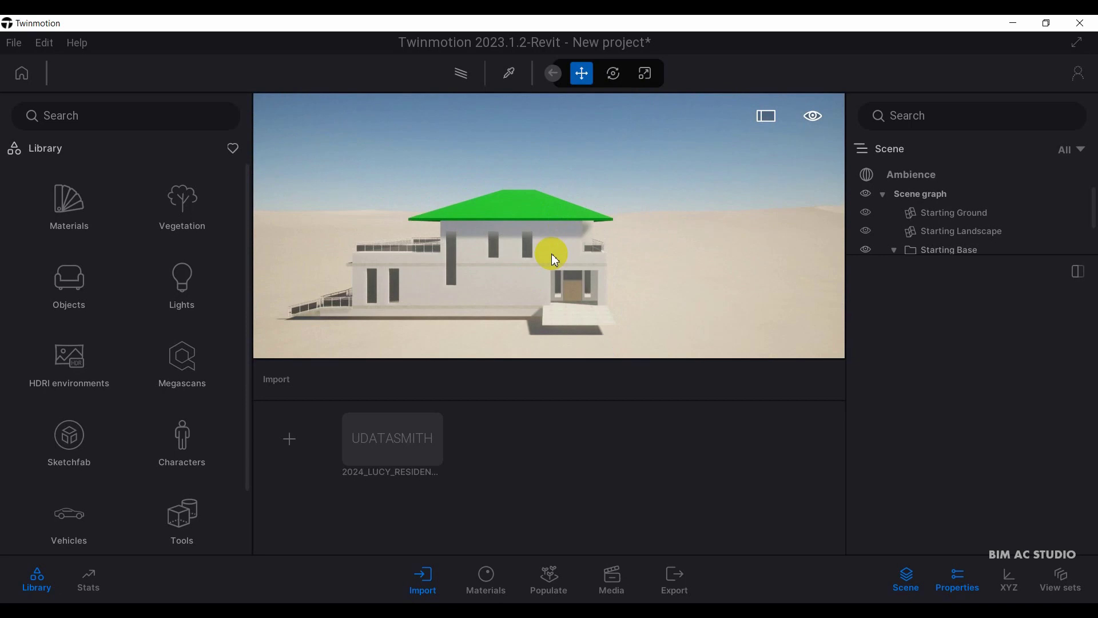
pyautogui.click(972, 588)
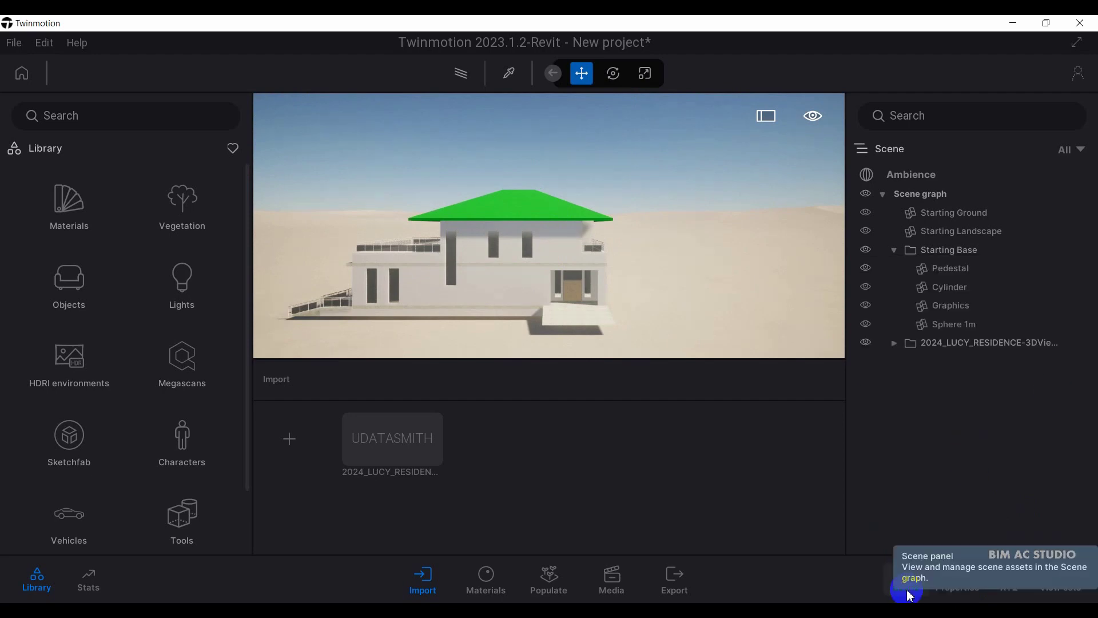
# Select the house in the scene graph and rotate it with the Rotate gizmo
pyautogui.click(946, 350)
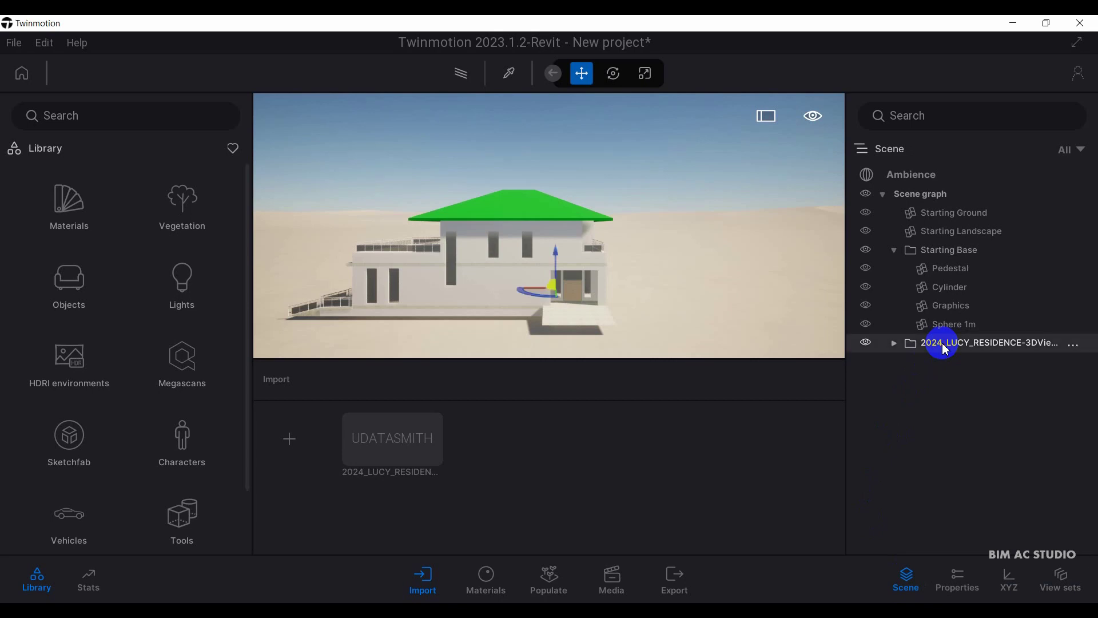
pyautogui.click(614, 75)
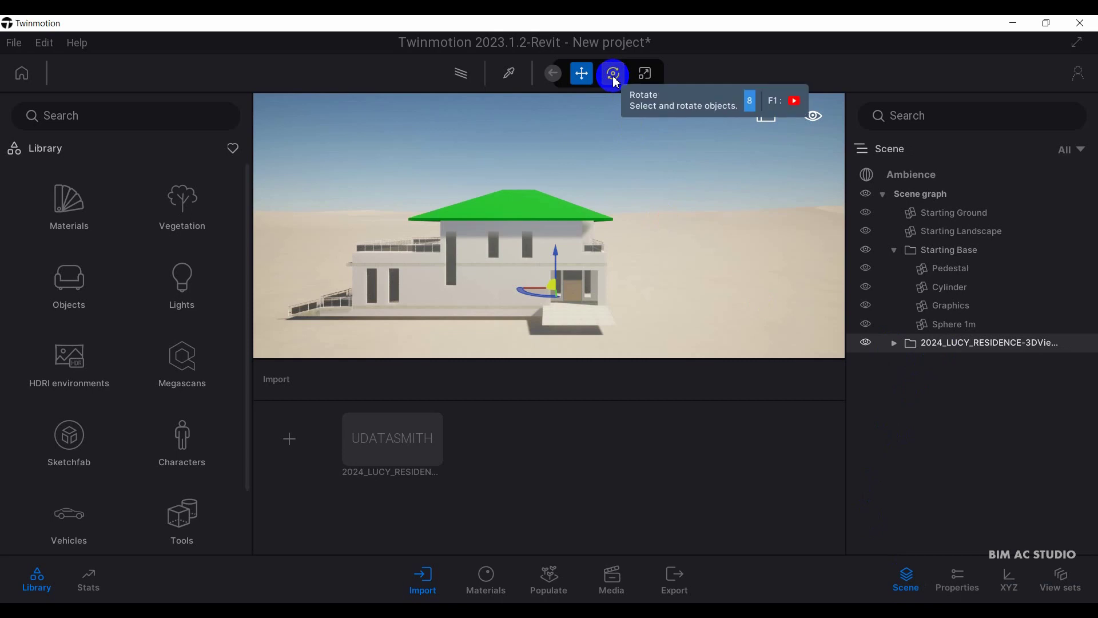
pyautogui.click(615, 75)
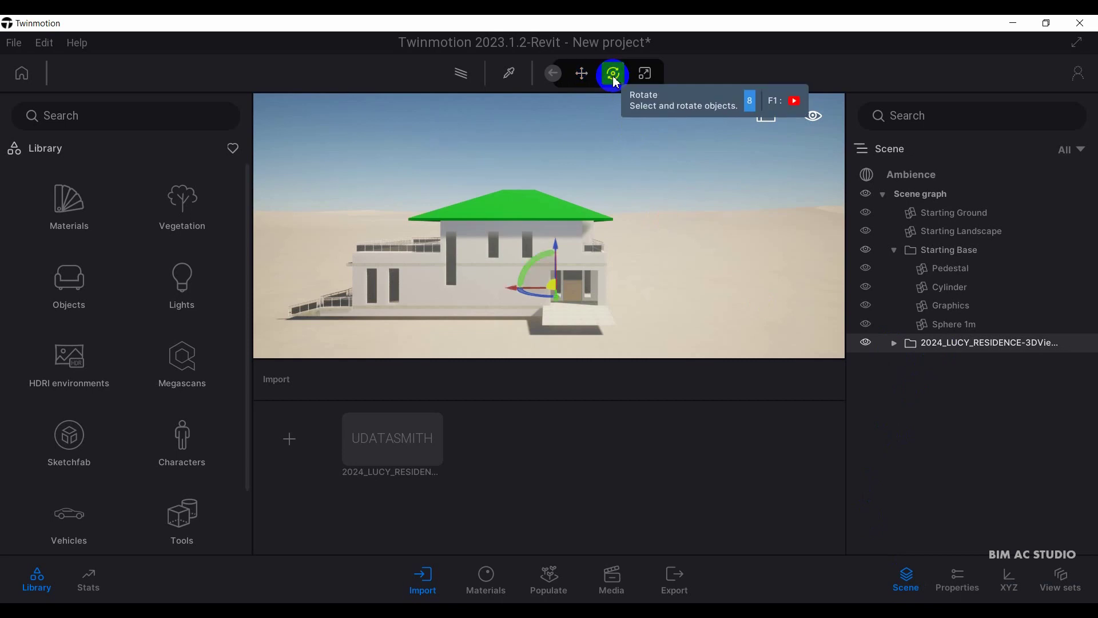
pyautogui.moveTo(608, 294); pyautogui.dragTo(605, 245)
pyautogui.click(604, 308)
pyautogui.moveTo(604, 308); pyautogui.dragTo(561, 349)
pyautogui.click(530, 276)
pyautogui.moveTo(531, 276); pyautogui.dragTo(595, 235)
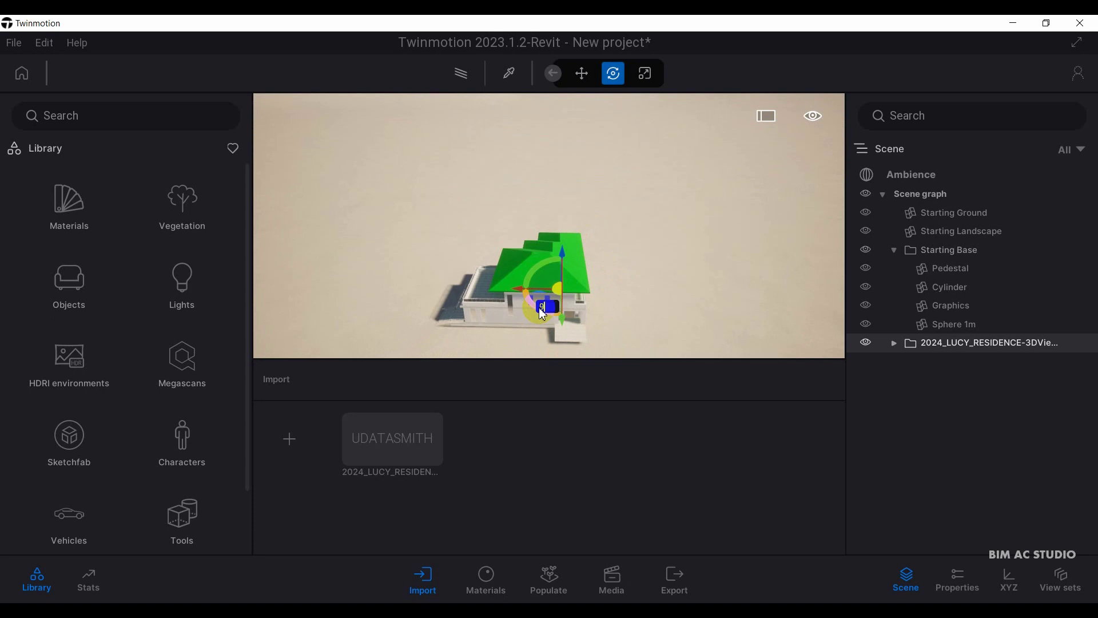
pyautogui.press('Return')
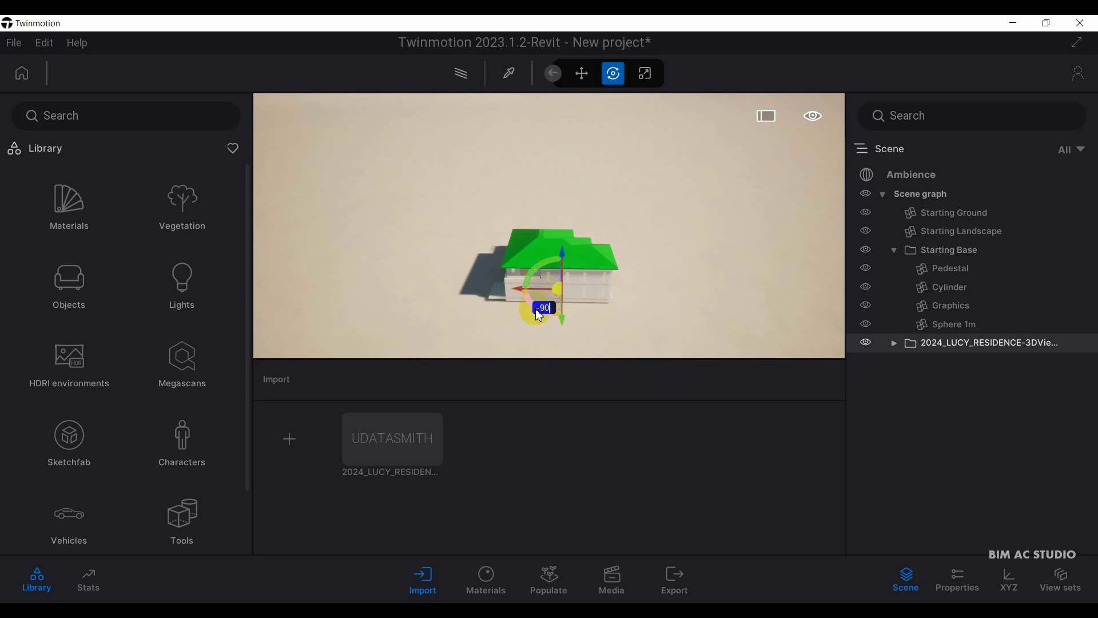
# Rotate the house exactly -90° about its vertical axis by typing the angle
pyautogui.click(537, 310)
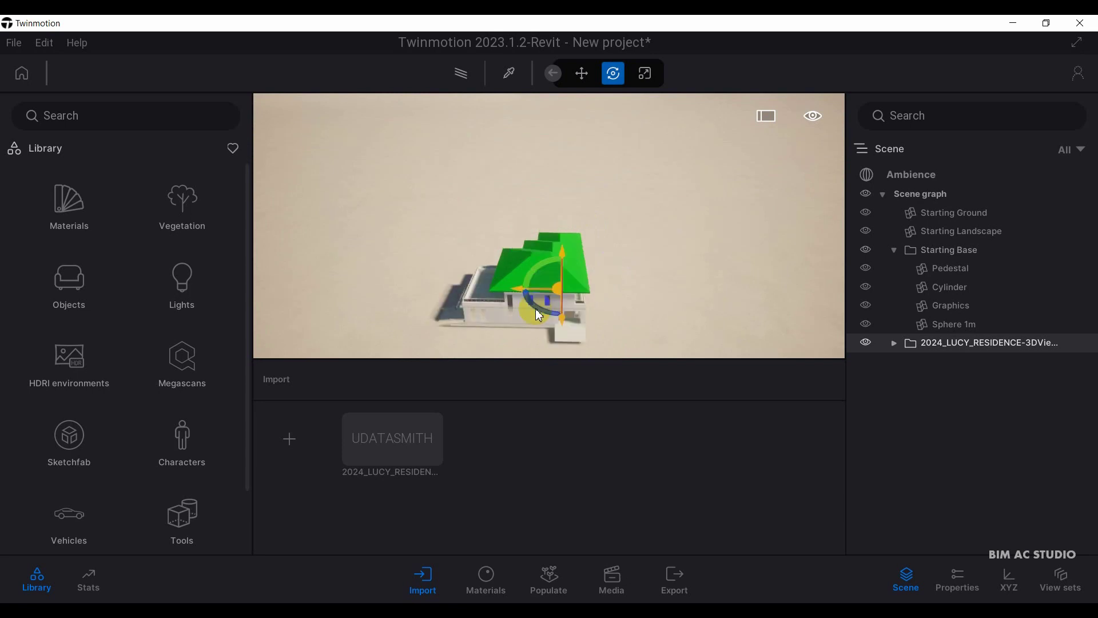
pyautogui.moveTo(540, 315); pyautogui.dragTo(542, 312)
pyautogui.write('-90')
pyautogui.press('Return')
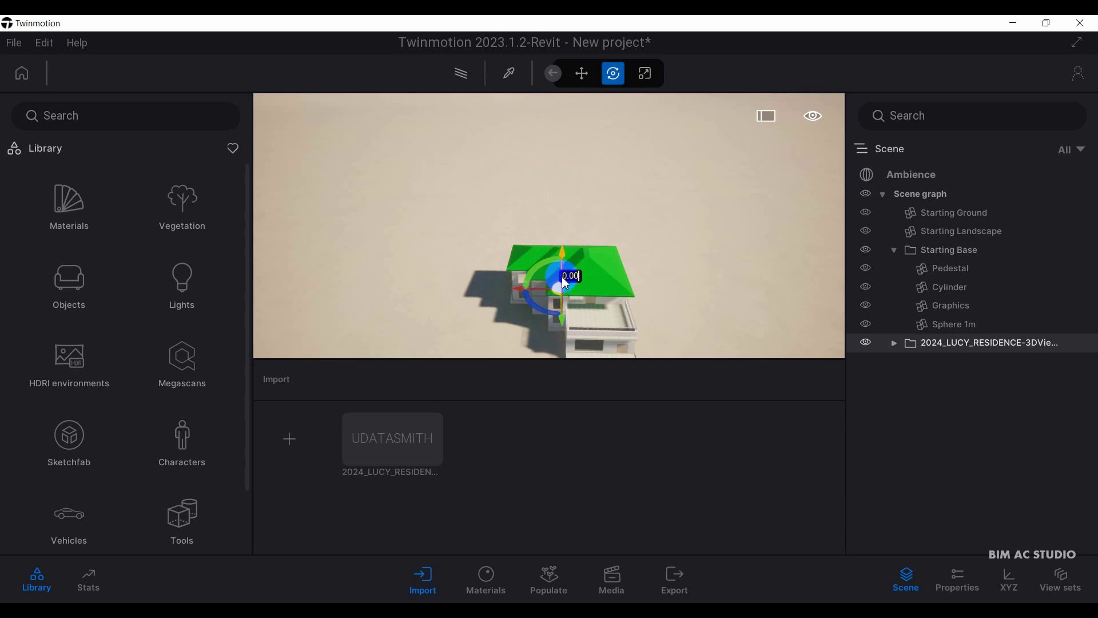
pyautogui.moveTo(559, 243); pyautogui.dragTo(608, 290)
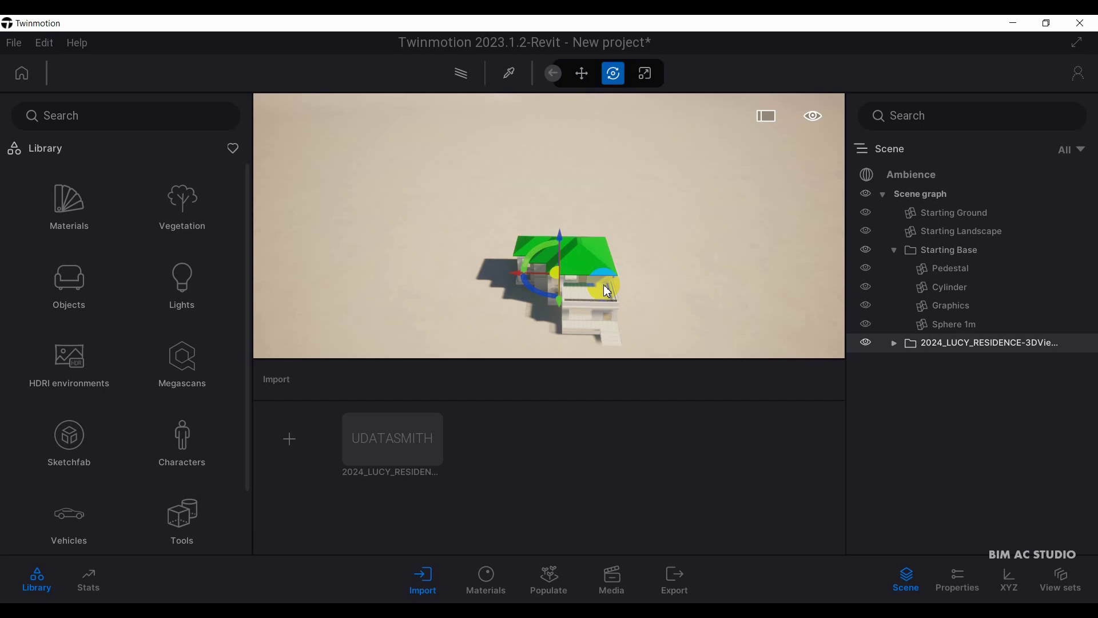
# In the XYZ panel, enter Pos X 10 and Pos Y 10 for the house
pyautogui.click(1009, 587)
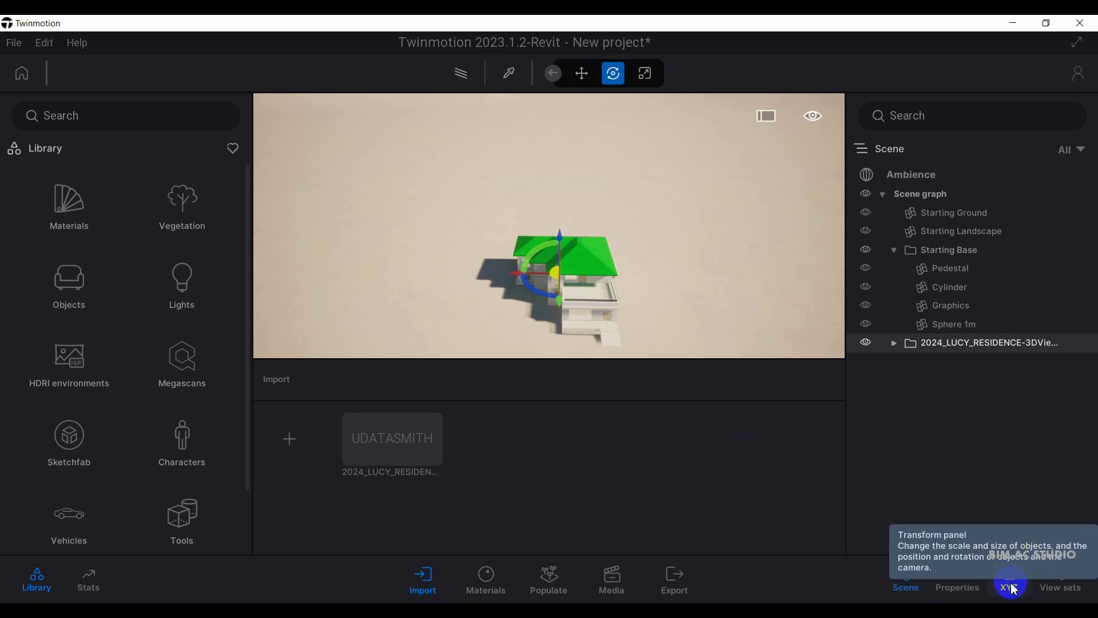
pyautogui.click(1011, 589)
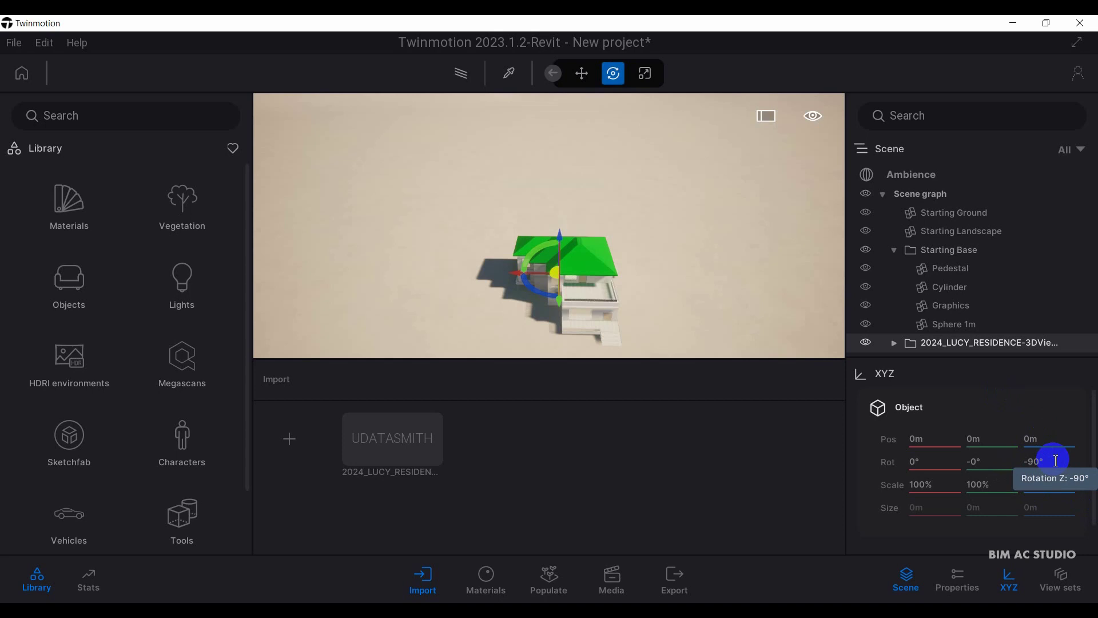
pyautogui.click(914, 441)
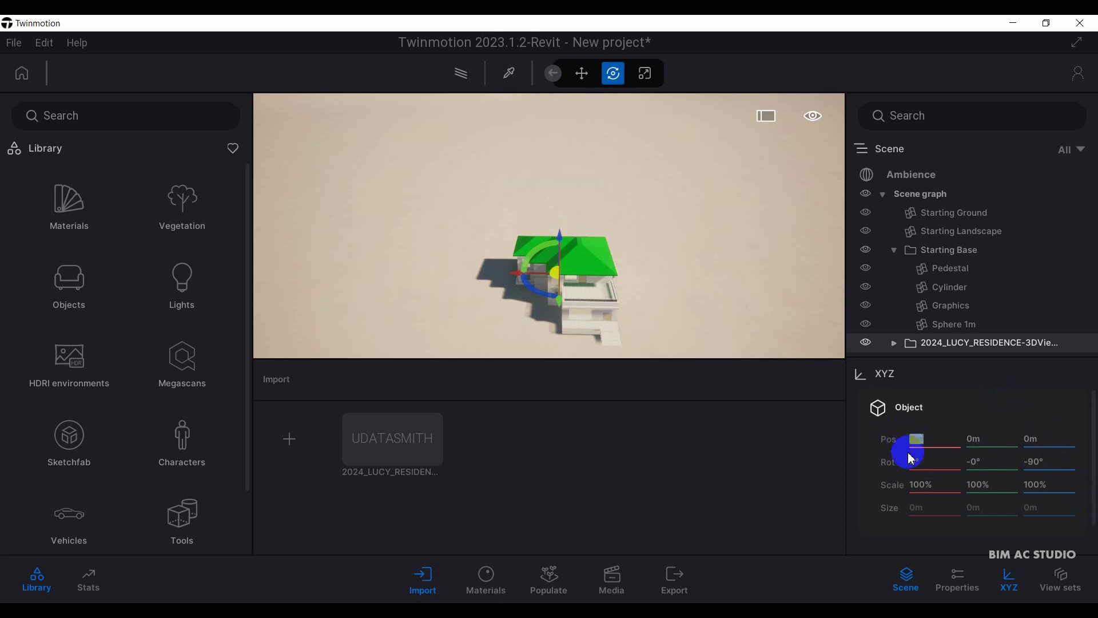
pyautogui.write('10')
pyautogui.press('Return')
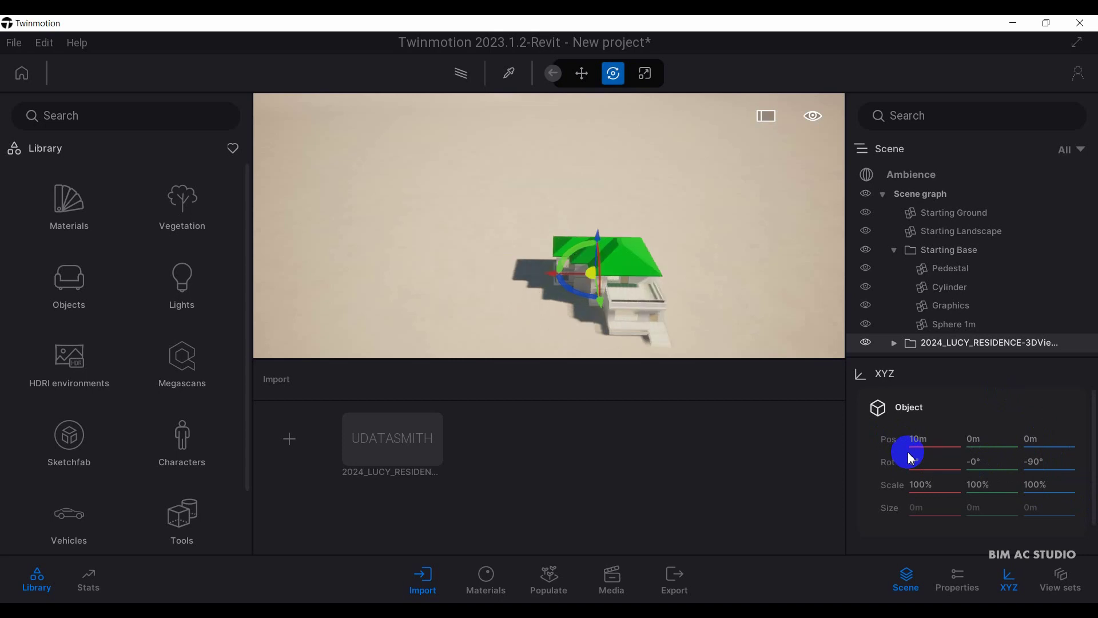
pyautogui.click(970, 439)
pyautogui.write('10')
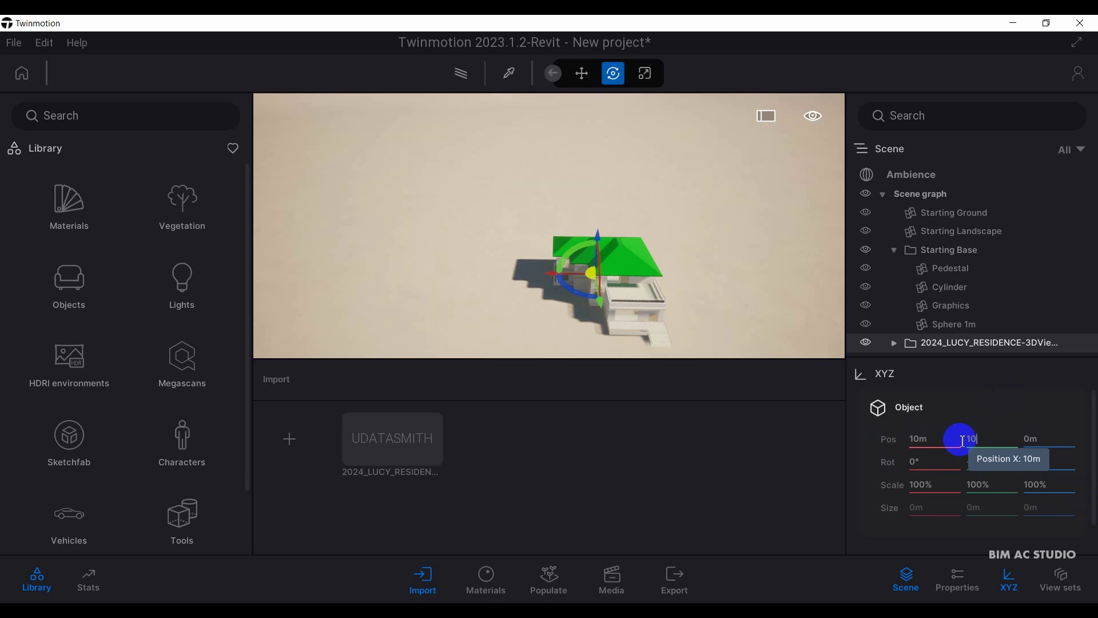
pyautogui.press('Return')
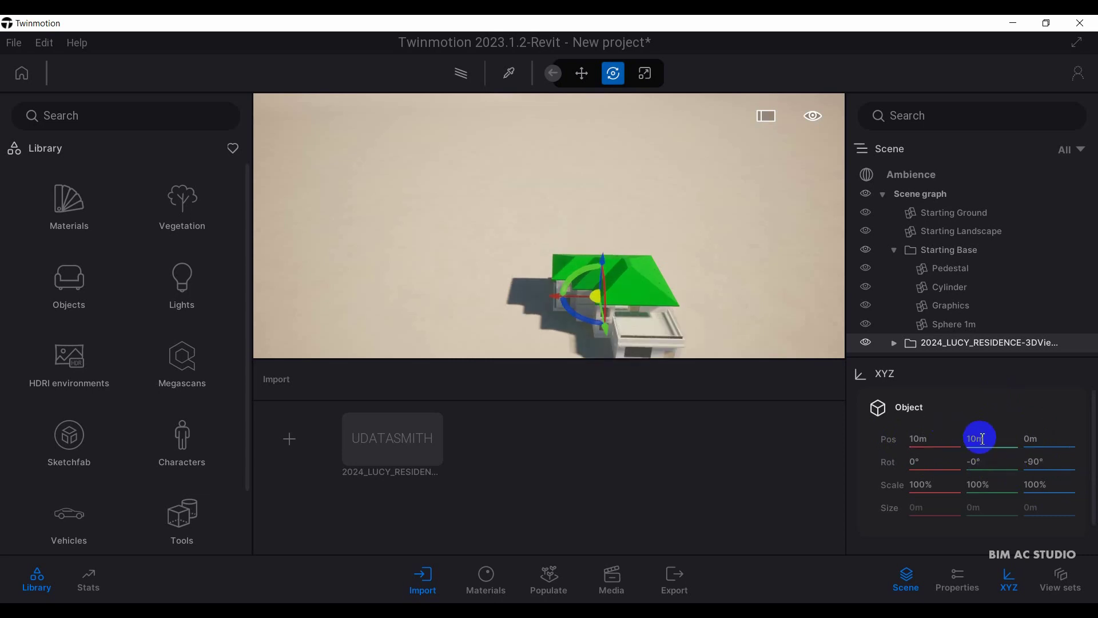